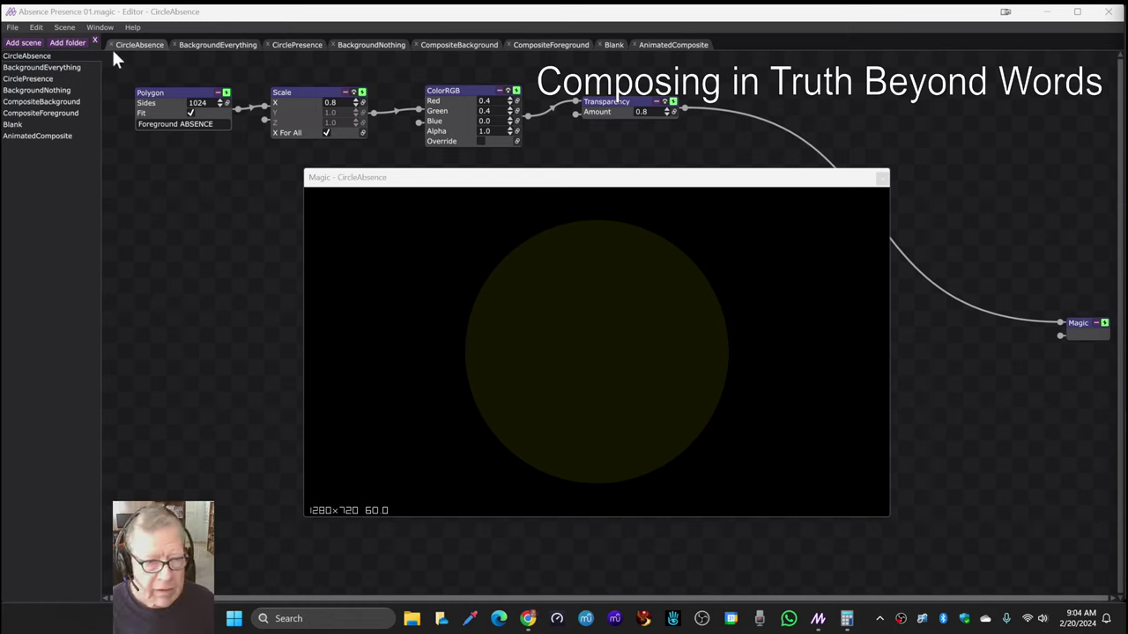
Step through the BackgroundEverything scene to the AnimatedComposite scene with its magenta circle preview.
left_click(122, 54)
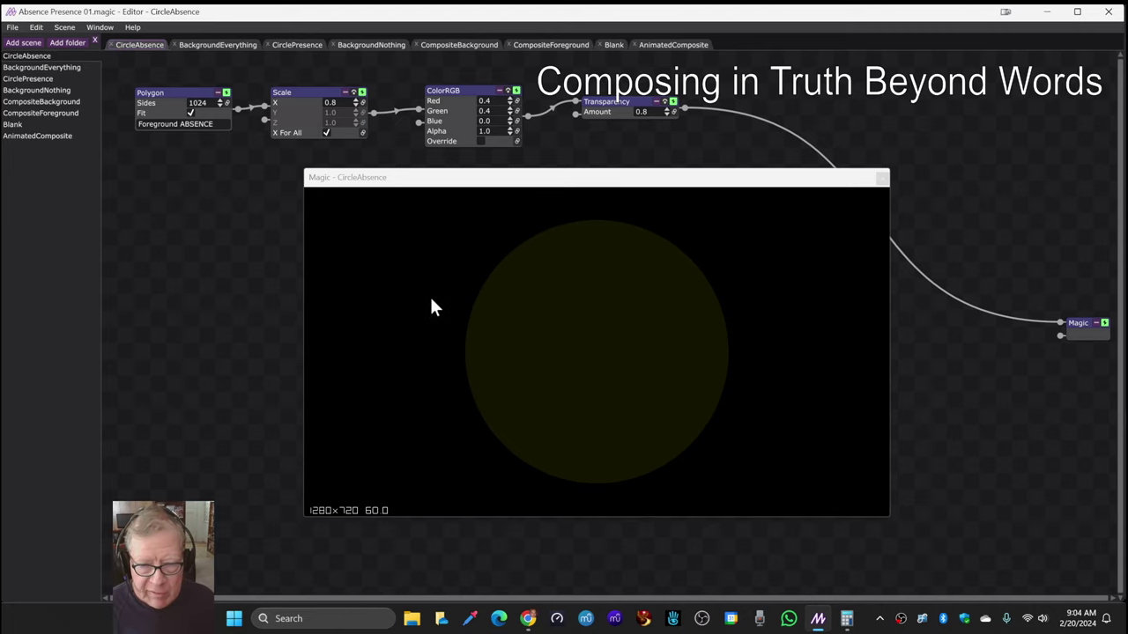
left_click(188, 46)
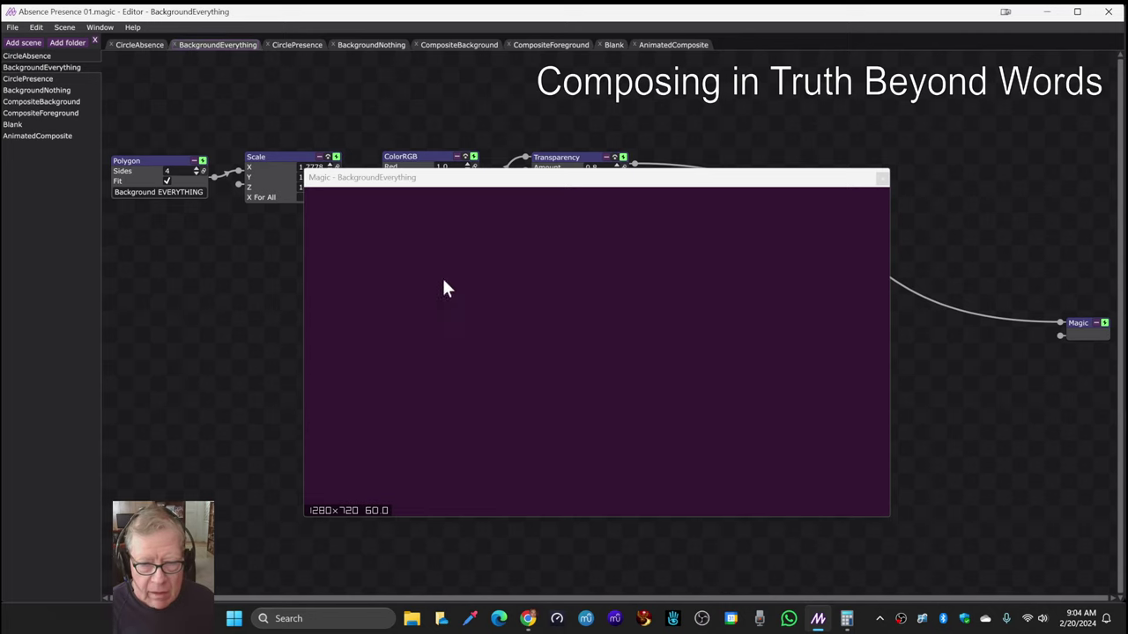
left_click(659, 46)
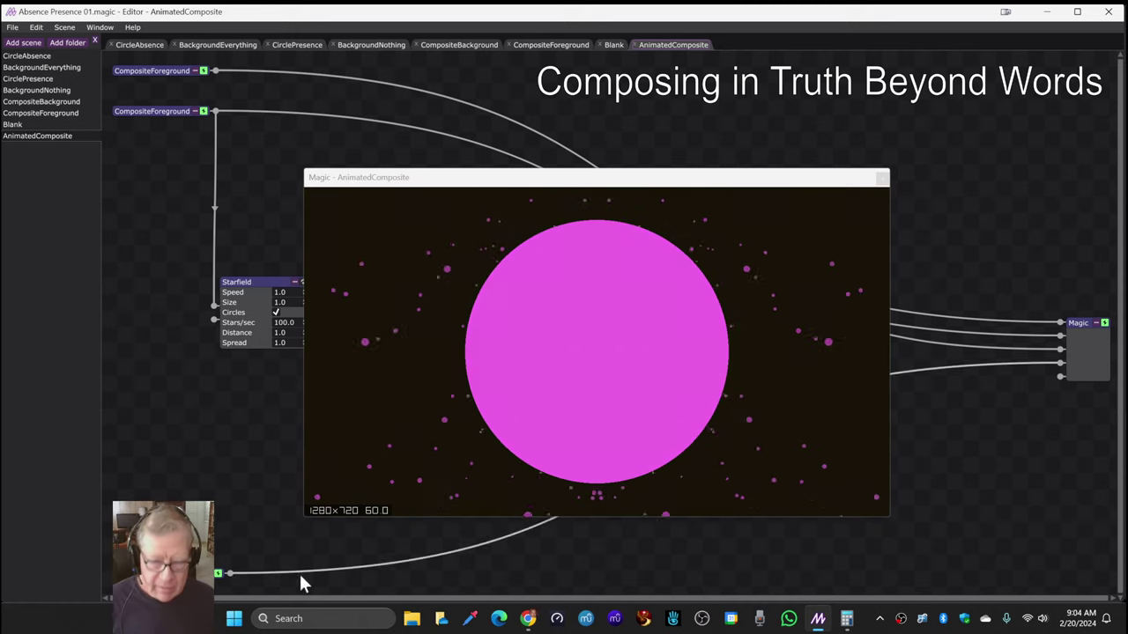
Bring up the Stream Log sheet and review the entry title, Since Last Time note and concept images.
left_click(527, 618)
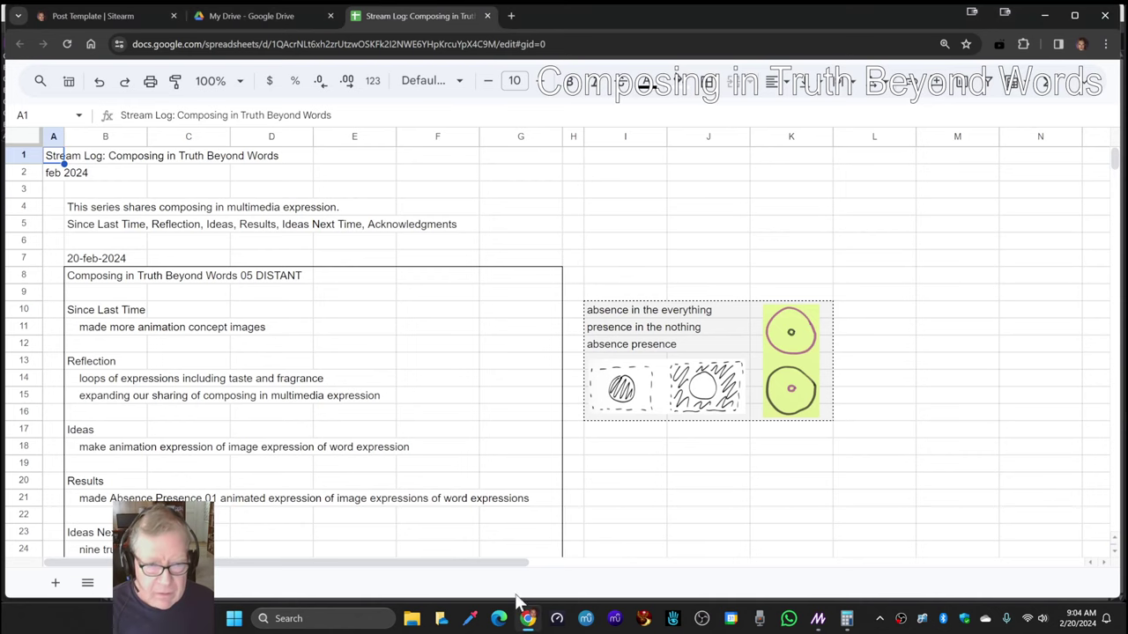
left_click(99, 280)
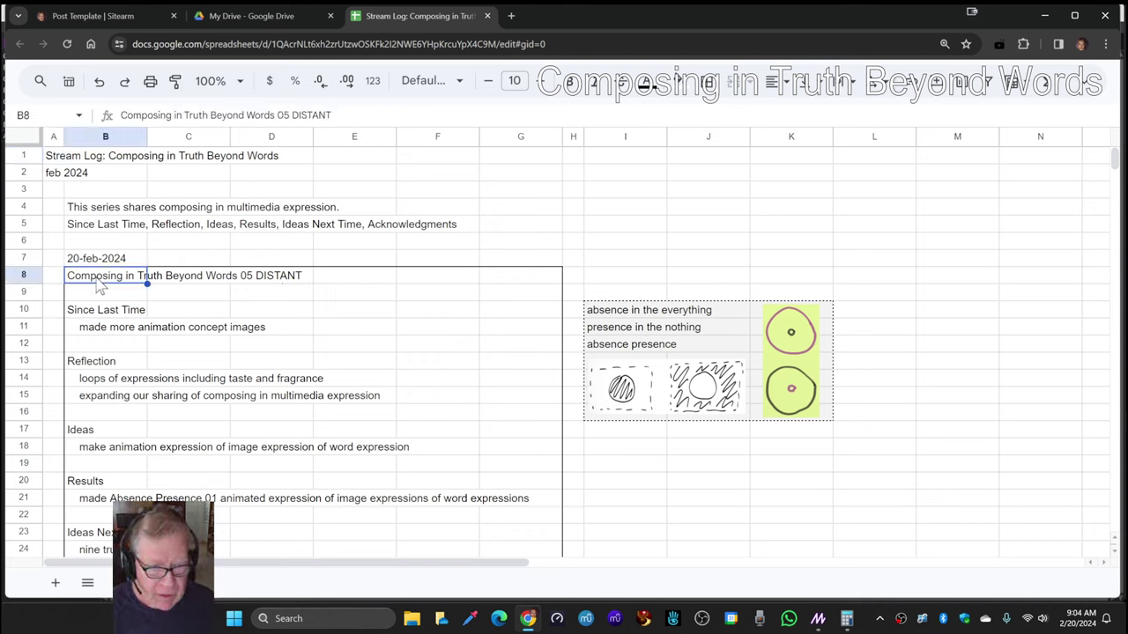
left_click(85, 332)
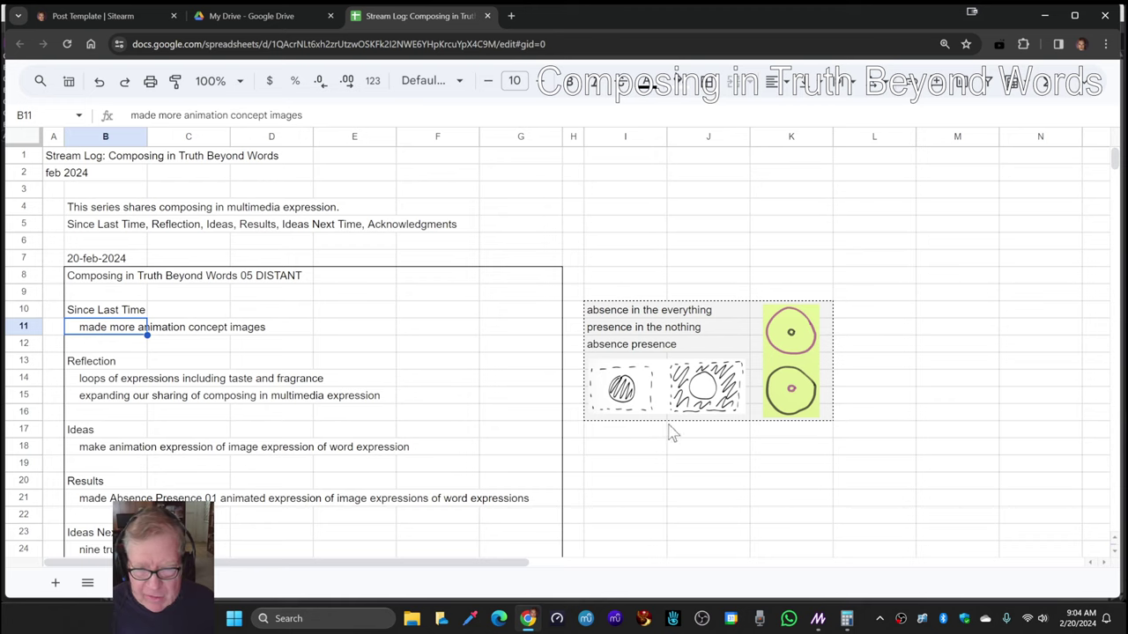
left_click(639, 394)
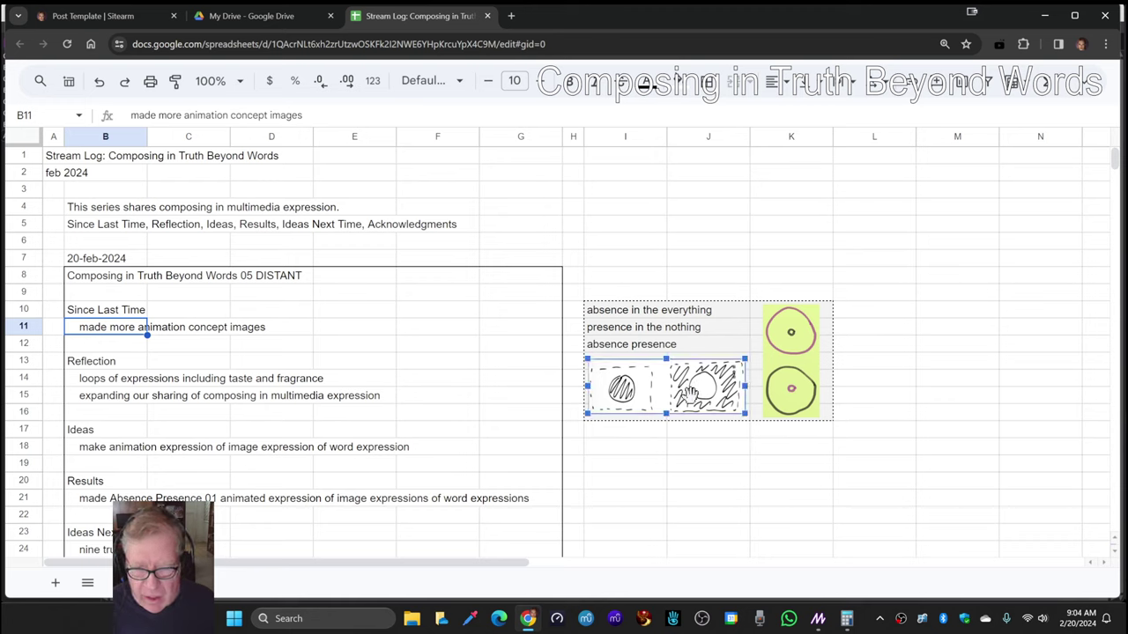
left_click(797, 335)
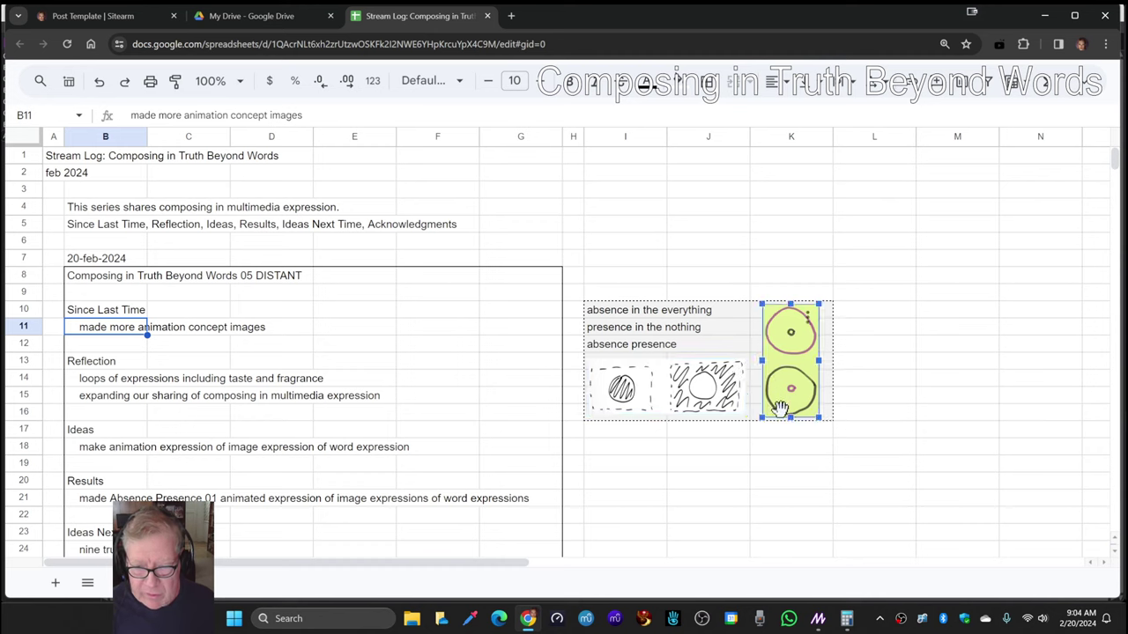
Review the two Reflection notes, the Ideas note in B18 and the Results note in B21.
left_click(112, 379)
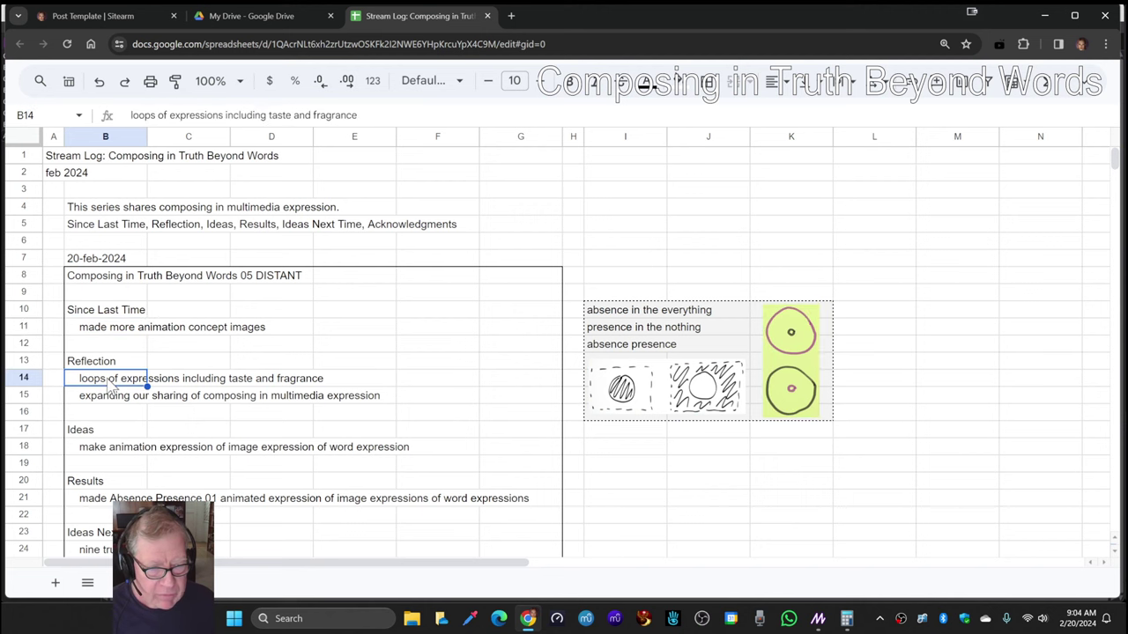
scroll(109, 384, "down", 1)
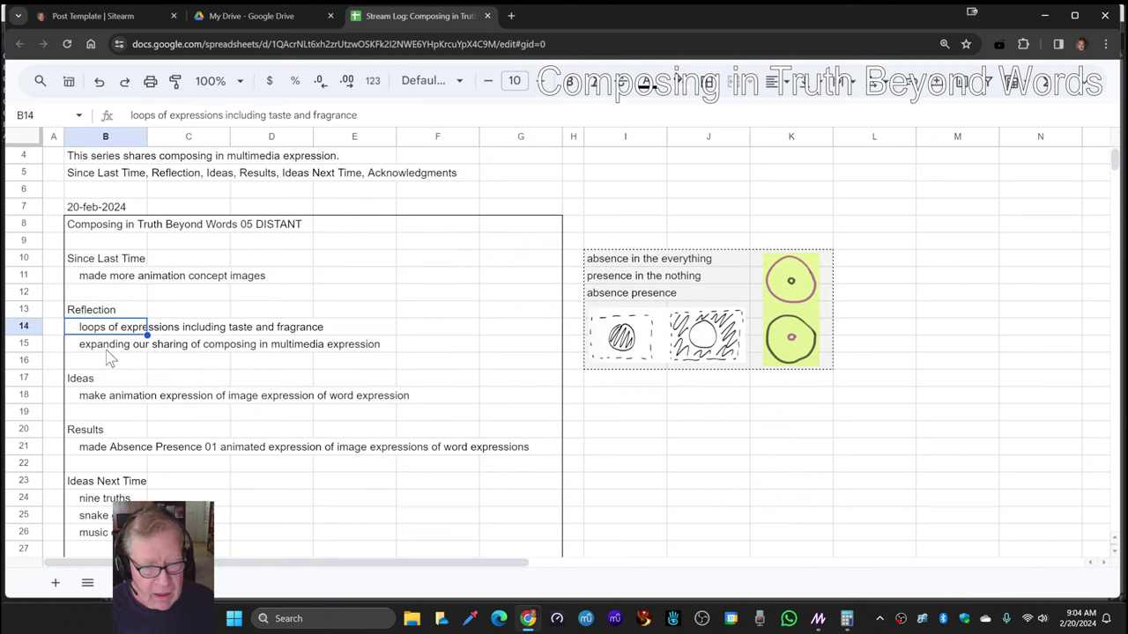
left_click(107, 350)
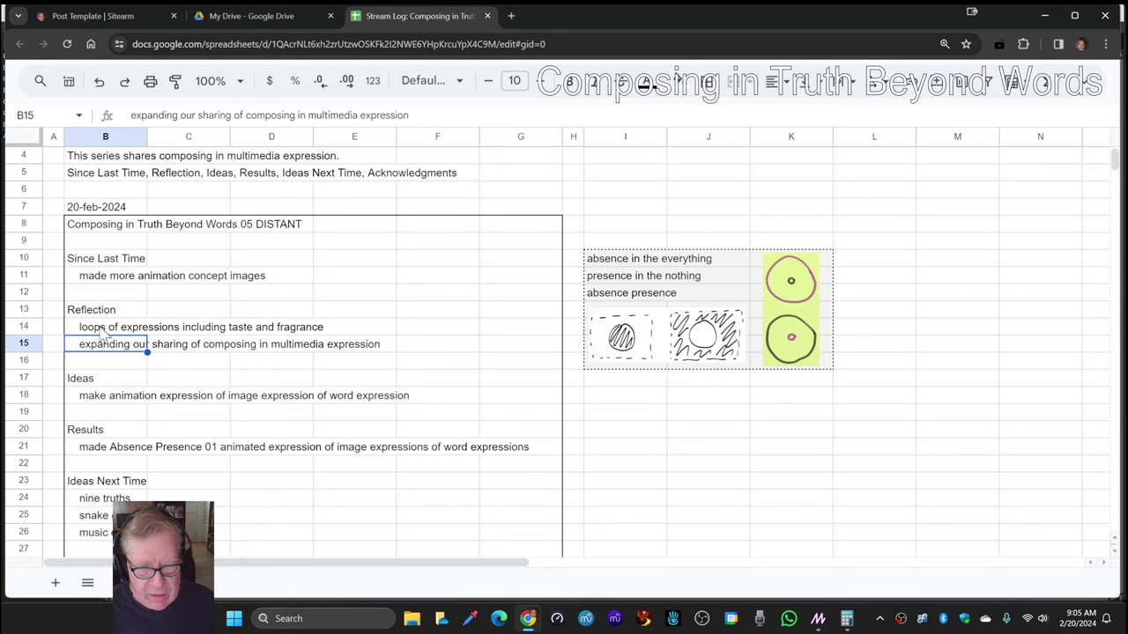
left_click(101, 330)
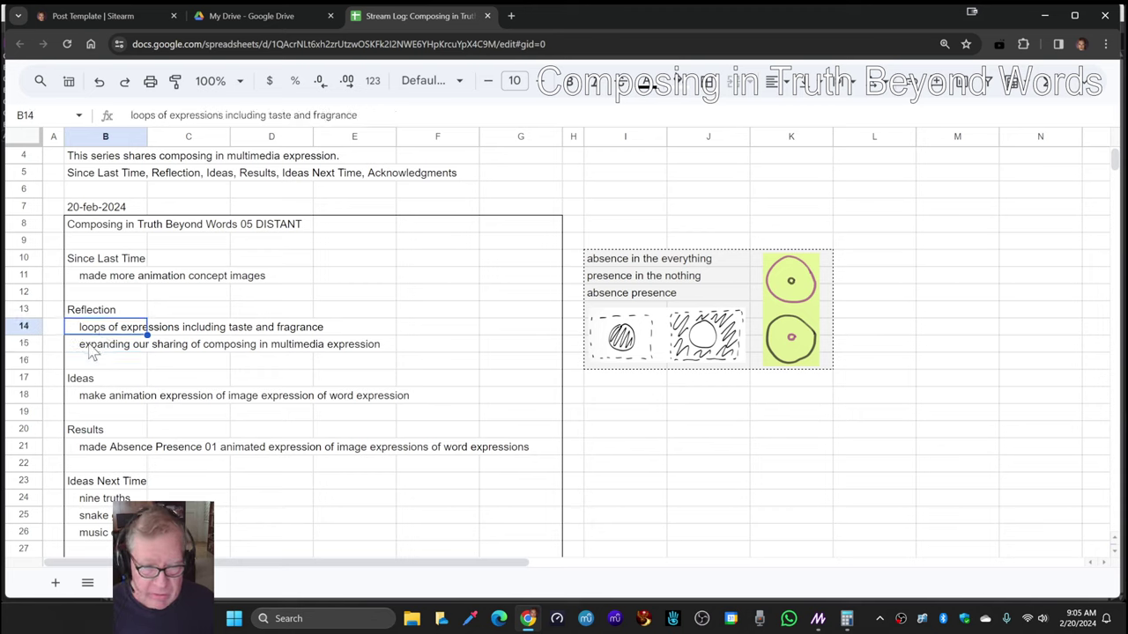
left_click(93, 349)
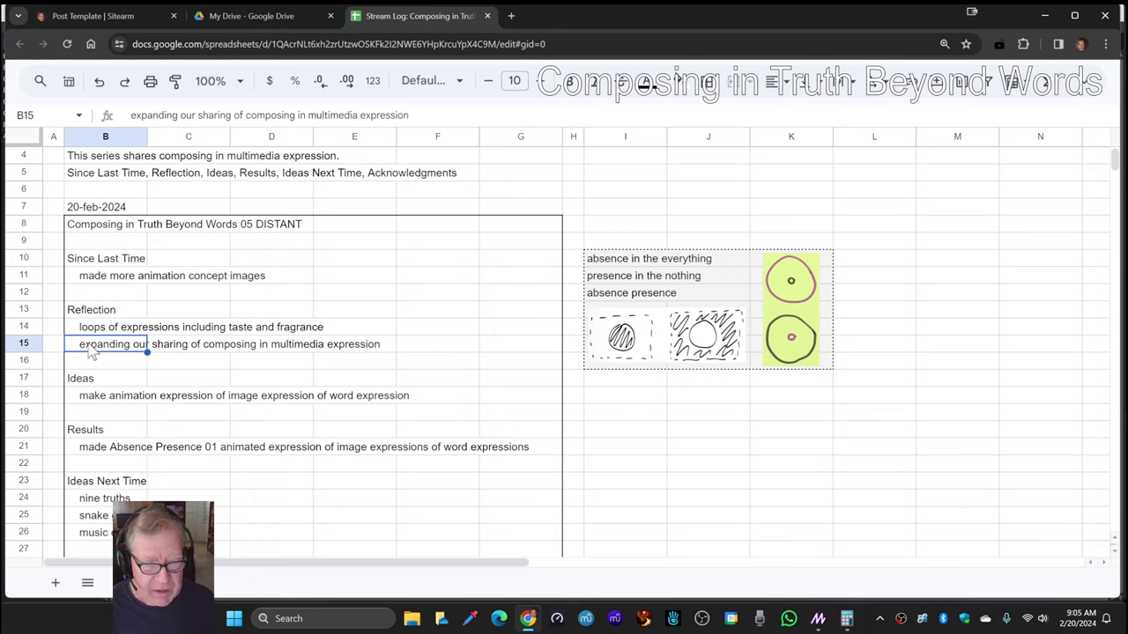
left_click(87, 402)
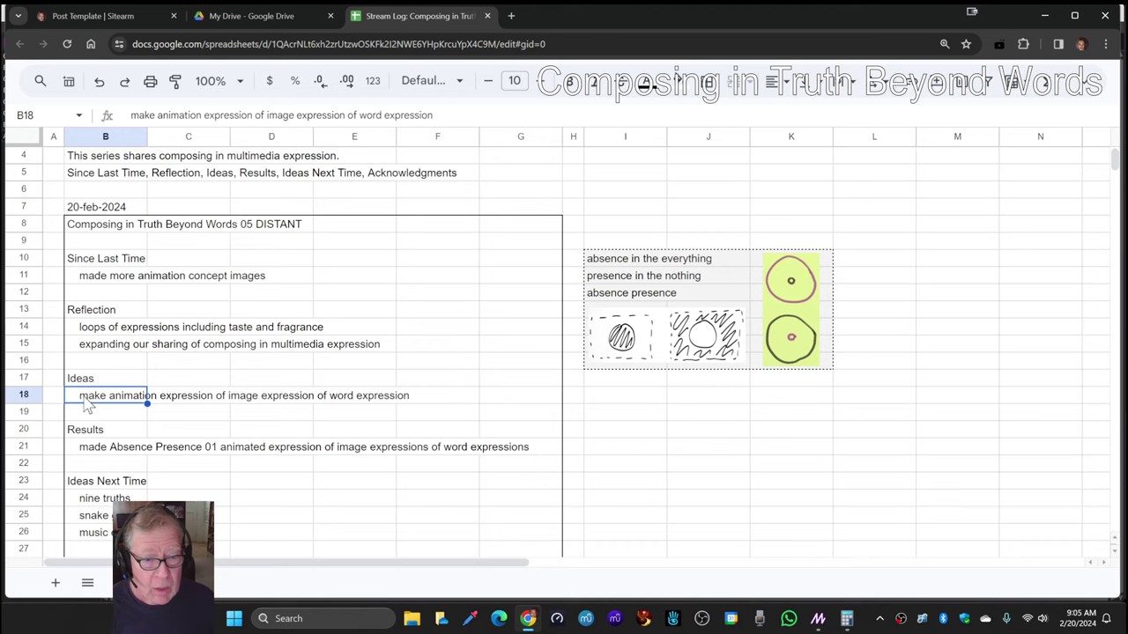
left_click(111, 457)
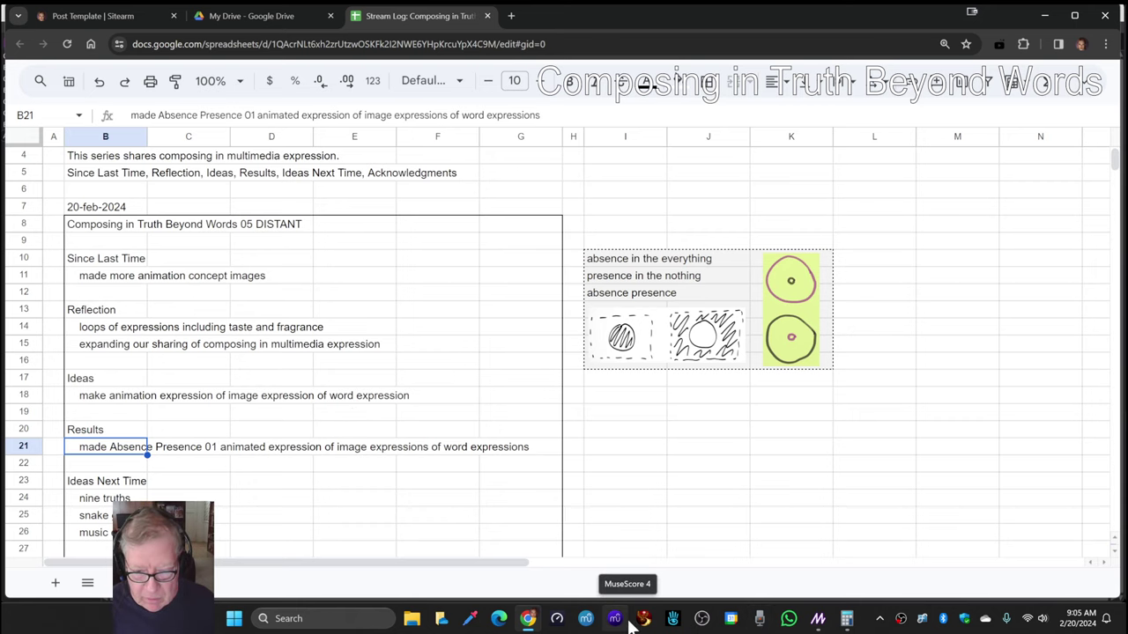
Return to Magic and move the AnimatedComposite preview window up-left so it plays.
left_click(819, 620)
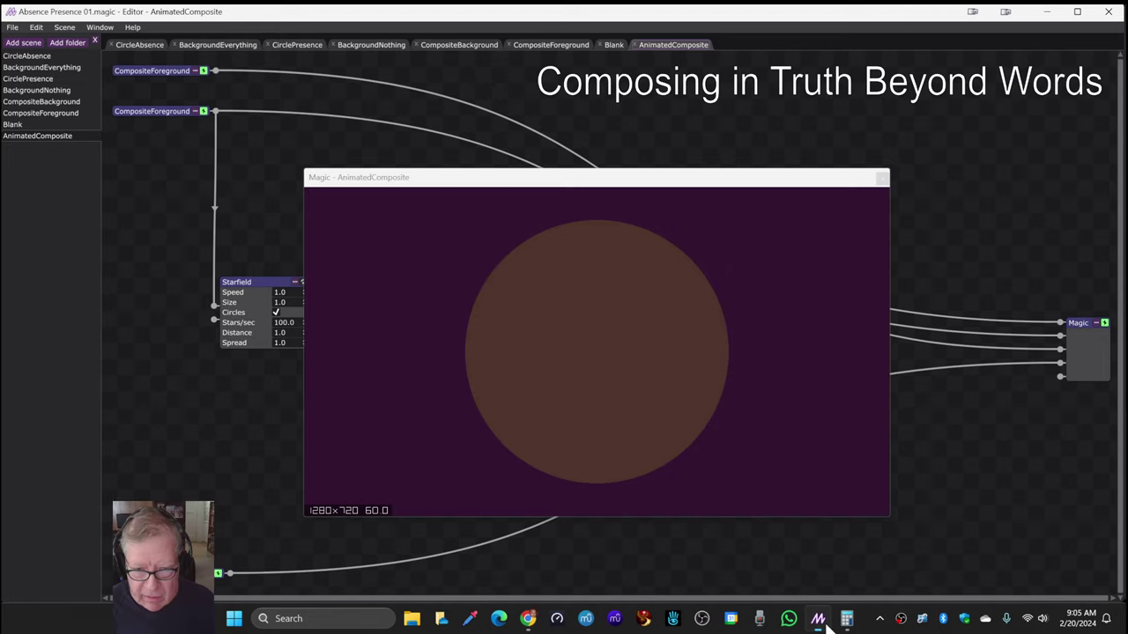
left_click_drag(436, 180, 395, 102)
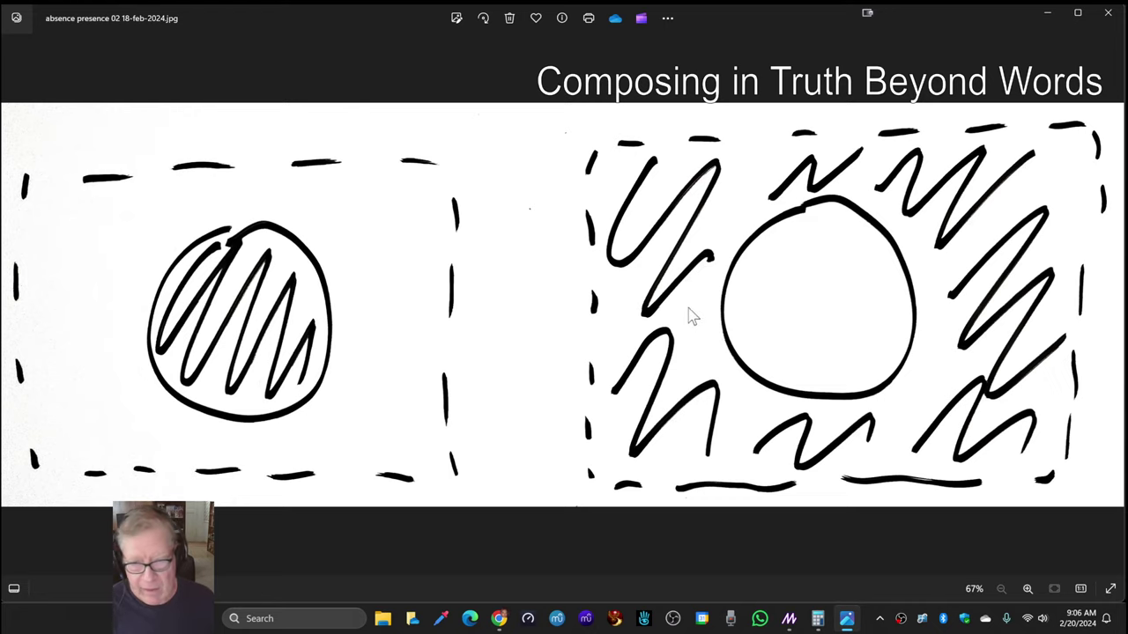
Flip between the yellow circles sketch and the hatched circles drawing in Photos.
key("Left")
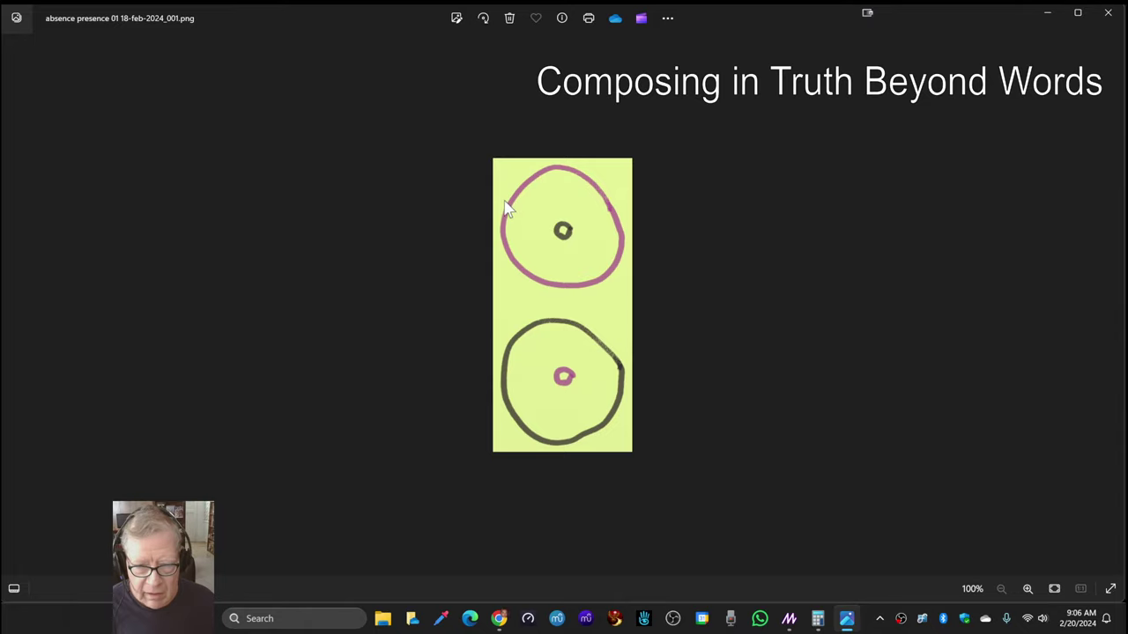
key("Right")
key("Left")
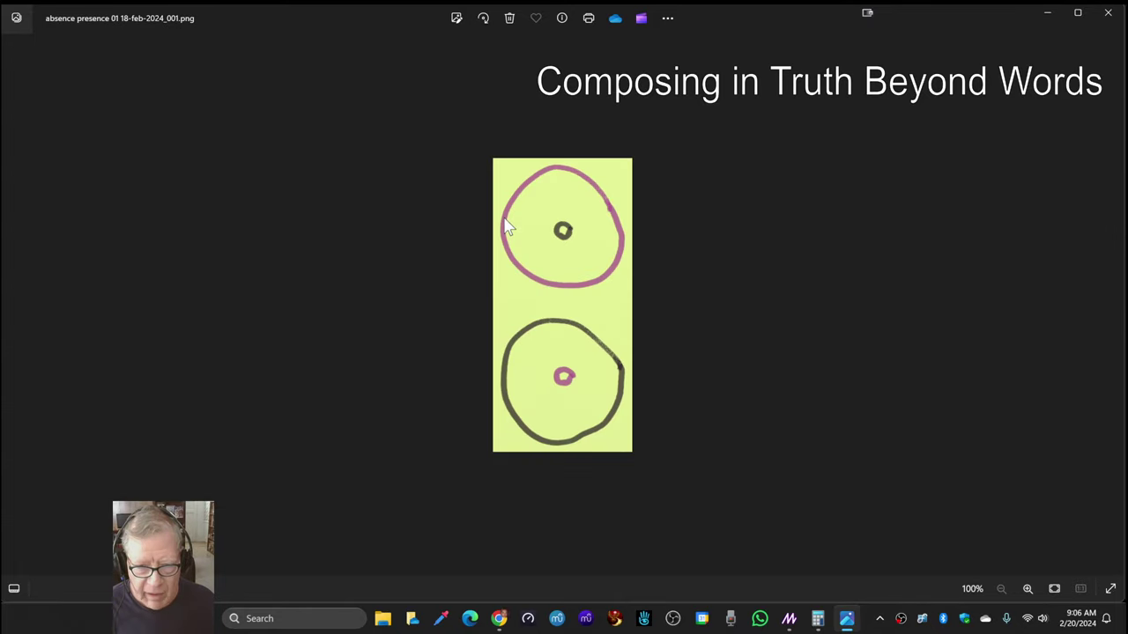
key("Right")
Close the photo viewer and nudge Magic's AnimatedComposite preview down-right to keep it playing.
left_click(1107, 12)
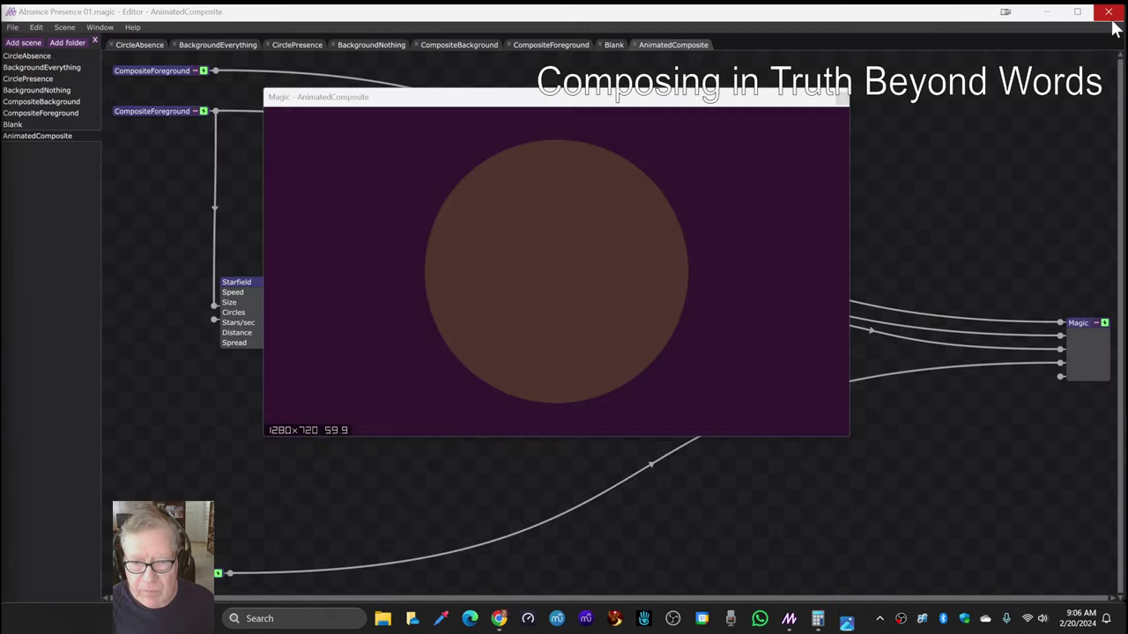
left_click_drag(579, 99, 589, 137)
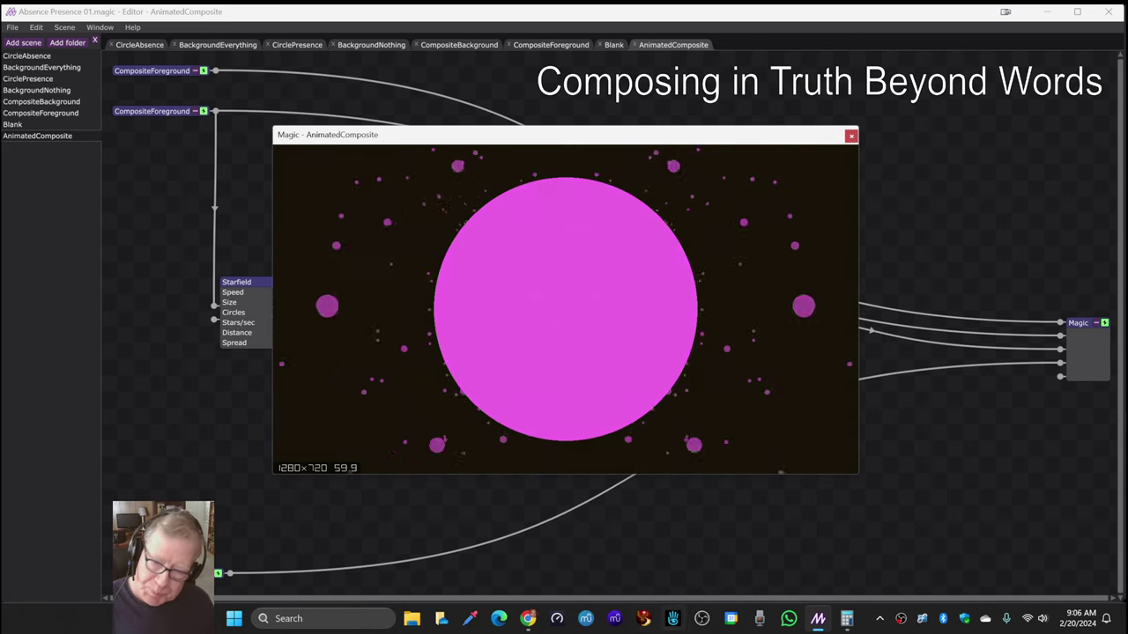
Review the Ideas Next Time items (nine truths, snake guard palace) and open row 16's context menu.
left_click(528, 617)
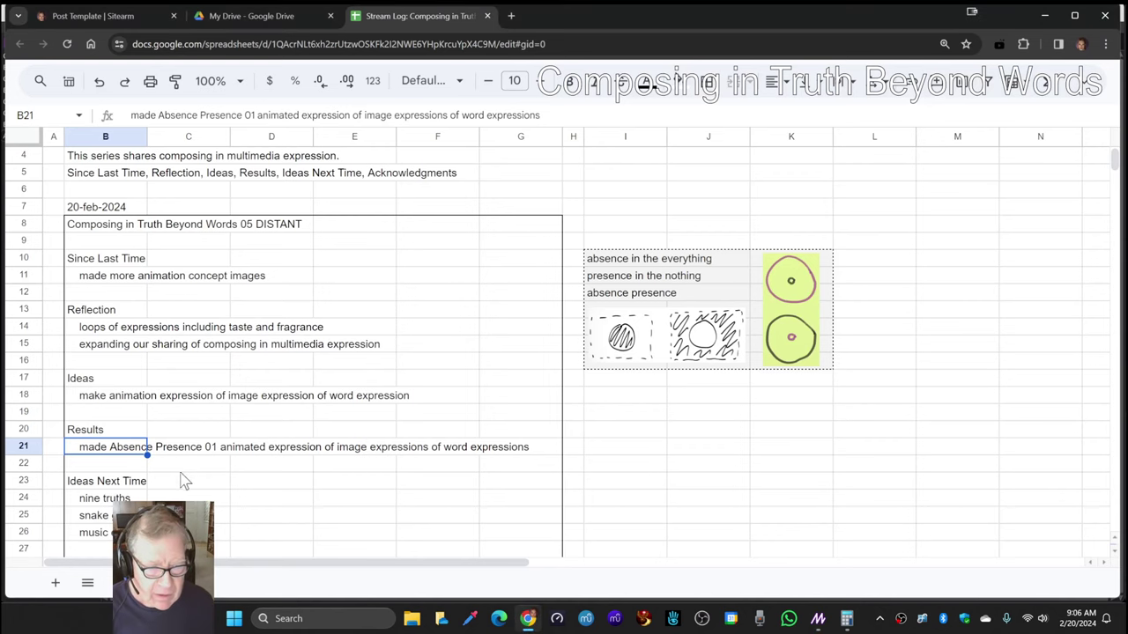
left_click(126, 487)
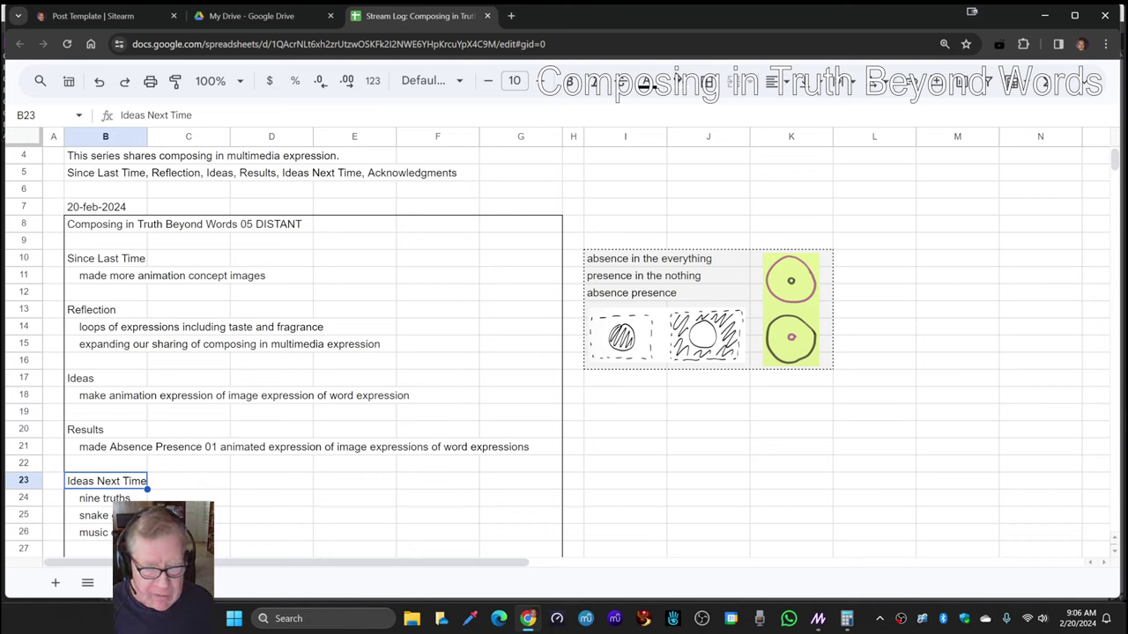
key("Down")
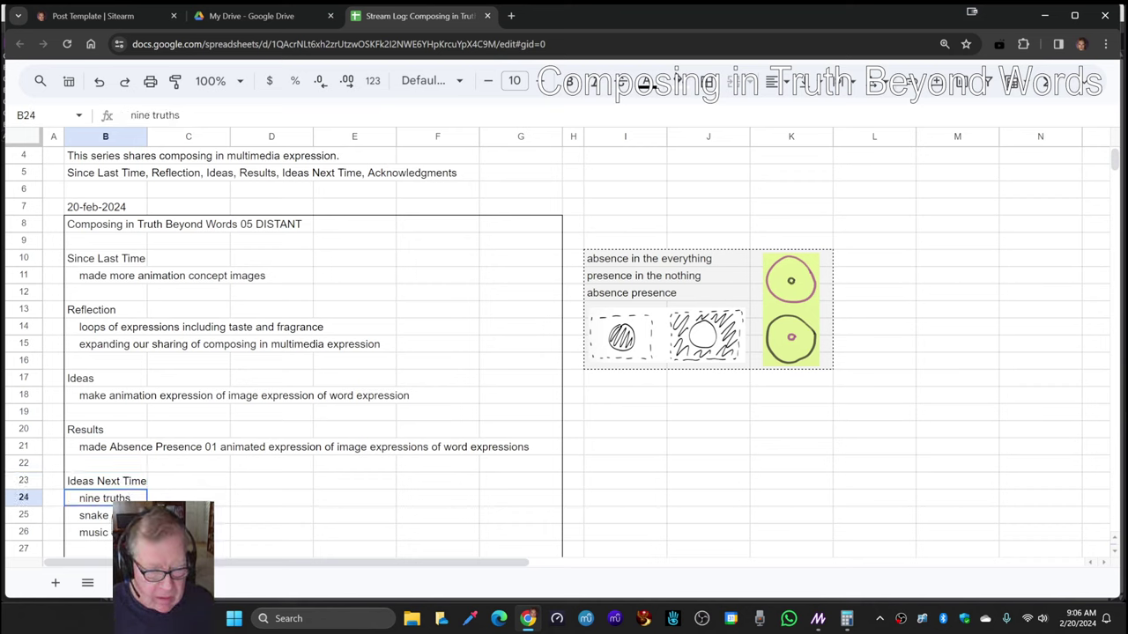
key("Down")
key("Down")
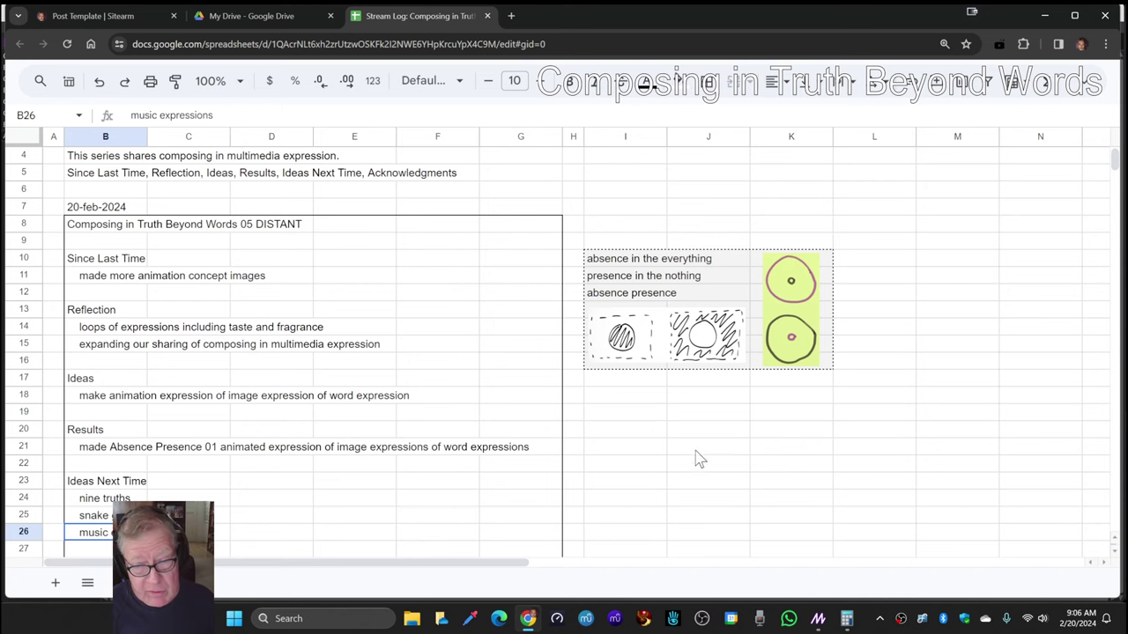
scroll(221, 420, "down", 1)
scroll(225, 420, "down", 1)
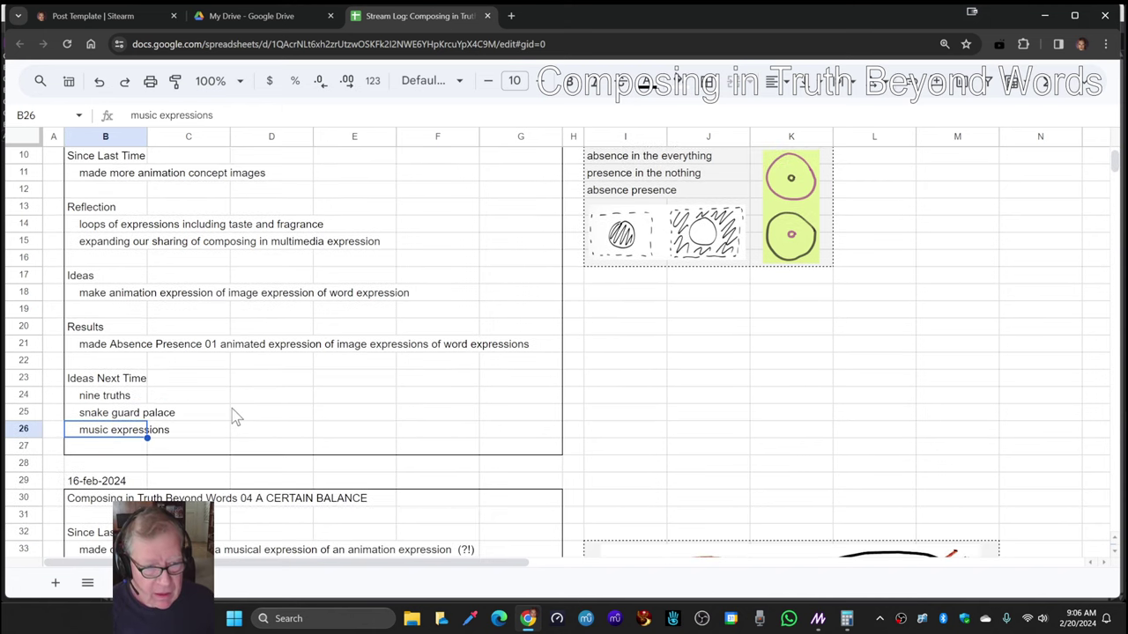
scroll(237, 418, "up", 2)
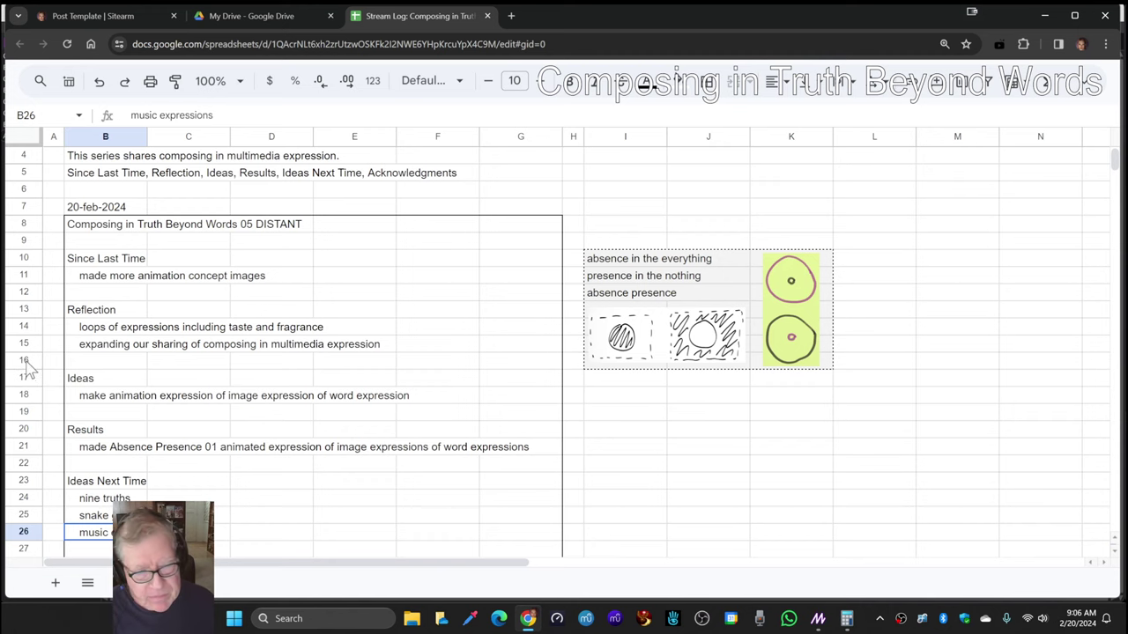
right_click(27, 362)
Insert a new row and enter the reflection 'delightful tripping over our thoughts as we go nonverbal'.
left_click(104, 309)
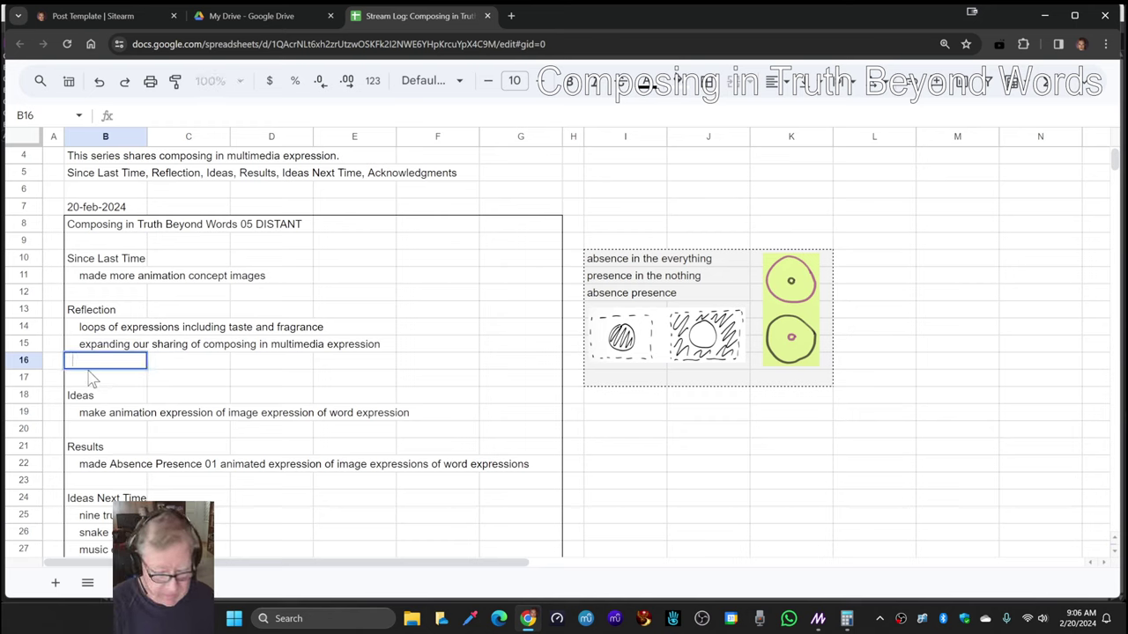
type("delightful tri")
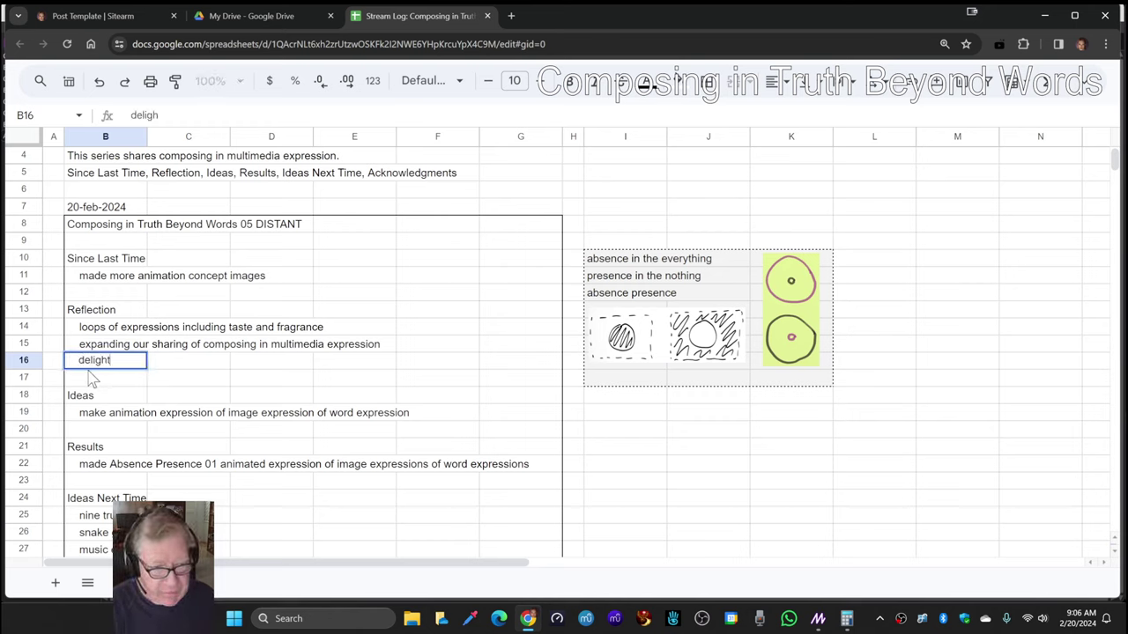
type("pp")
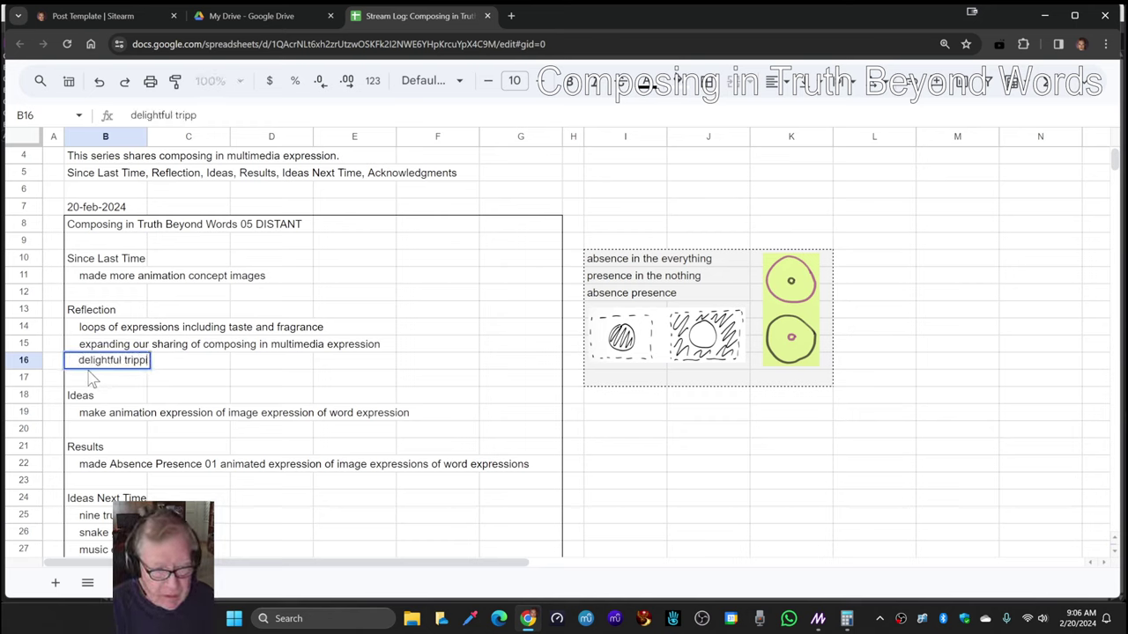
type("ing over our")
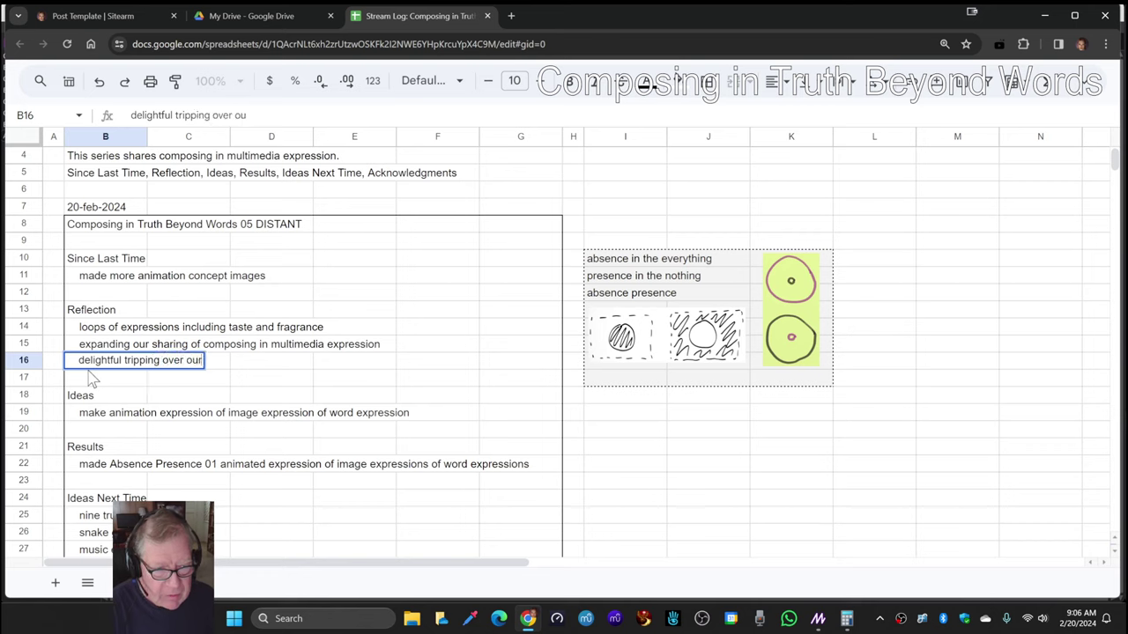
type(" thoughts as")
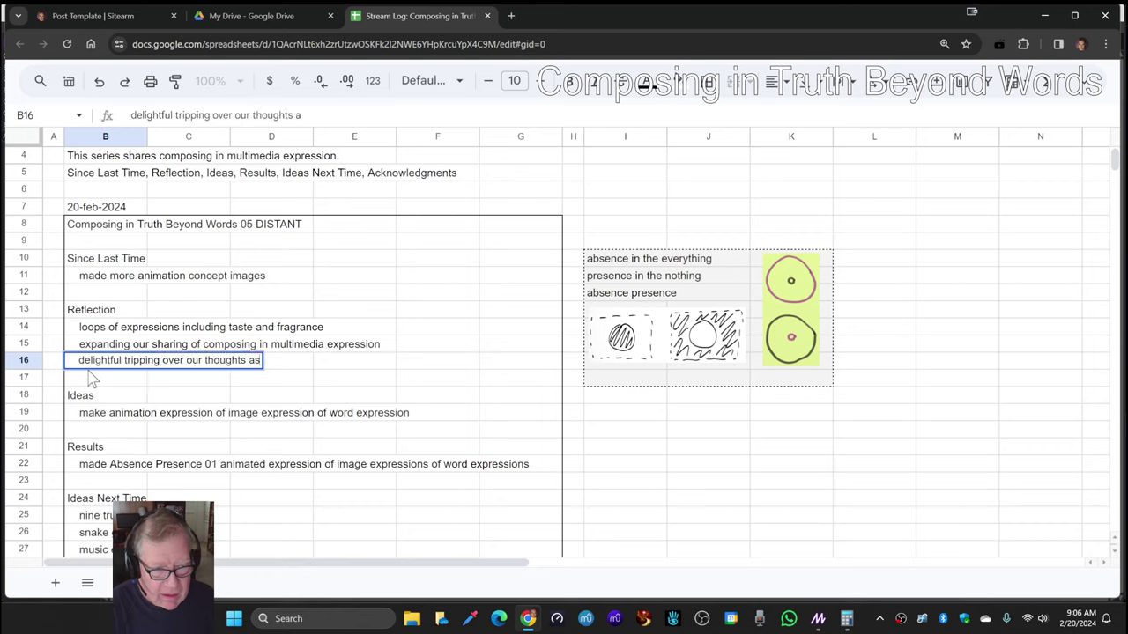
type(" we go")
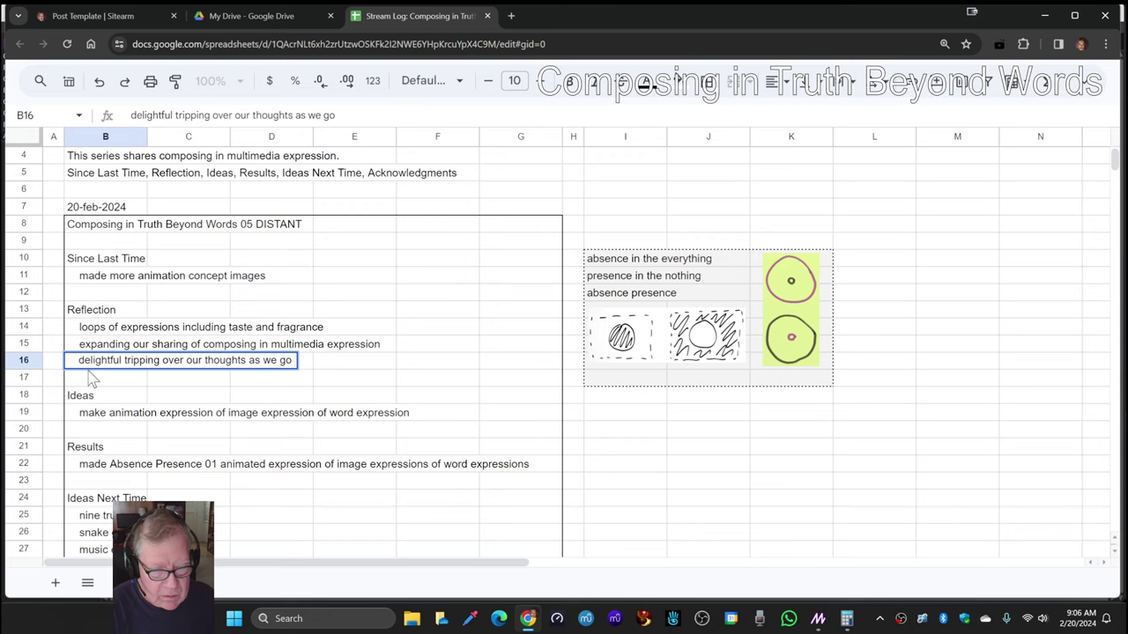
type(" nonverbal")
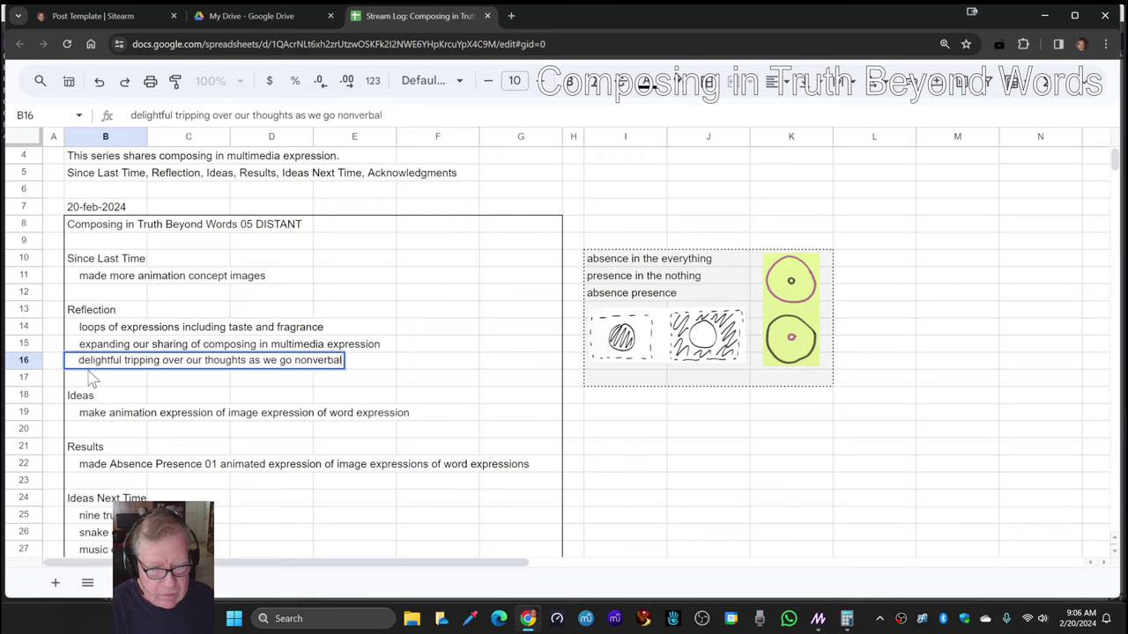
left_click(627, 391)
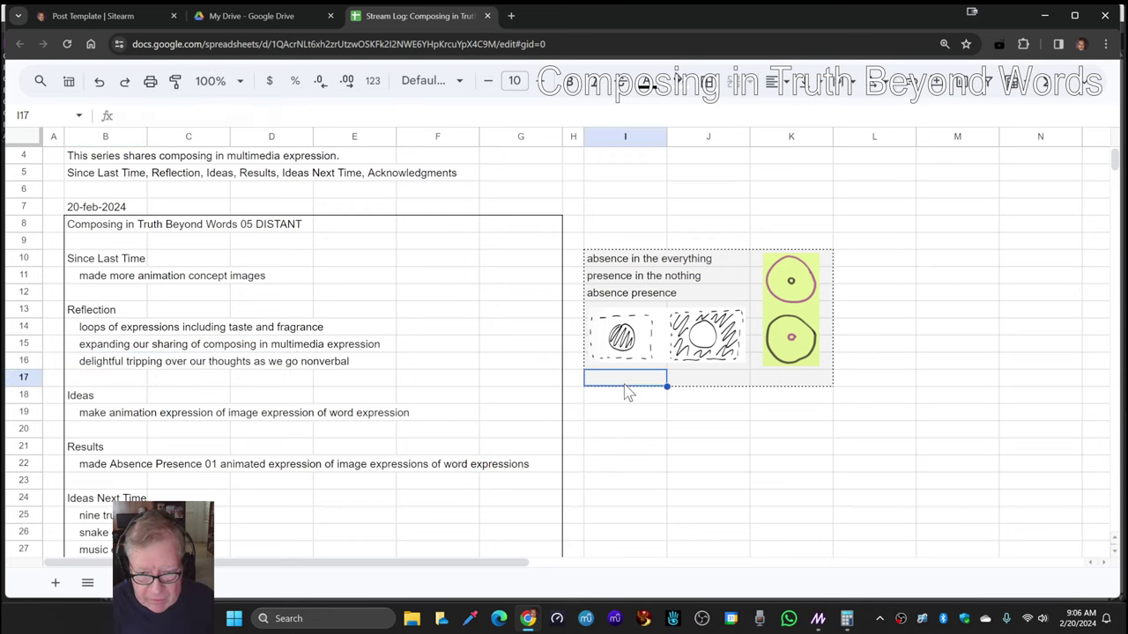
Clear I17:K17 by copying the blank cells I18:K18 over them.
key("shift+Right")
key("shift+Right")
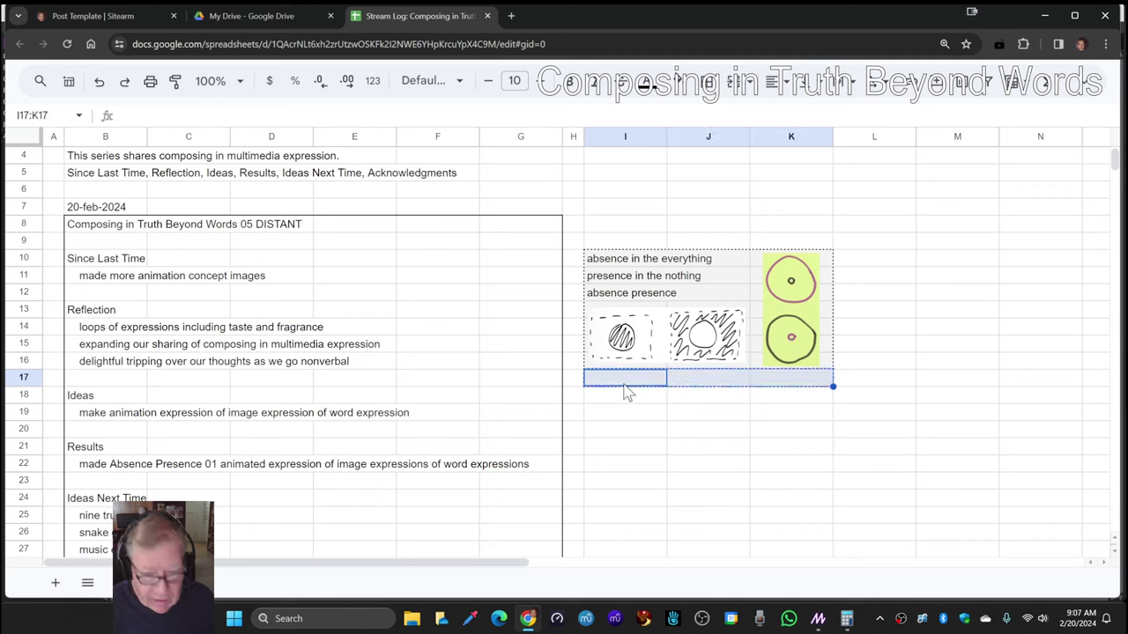
key("Up")
key("Down")
key("shift+Right")
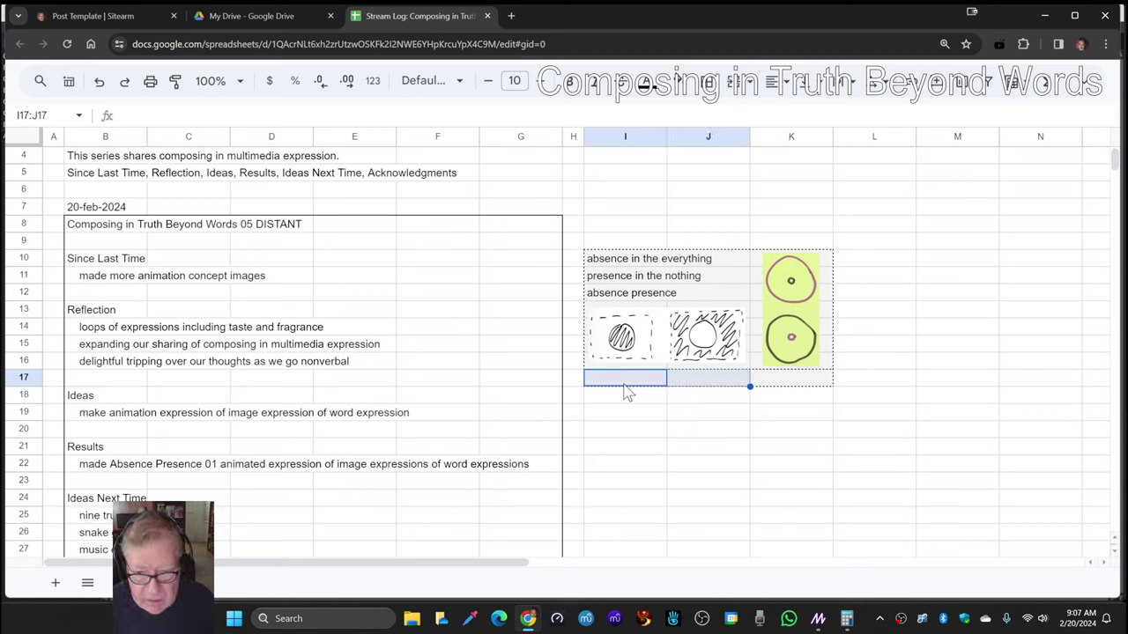
key("Down")
key("shift+Right")
key("shift+Right")
key("ctrl+c")
key("Up")
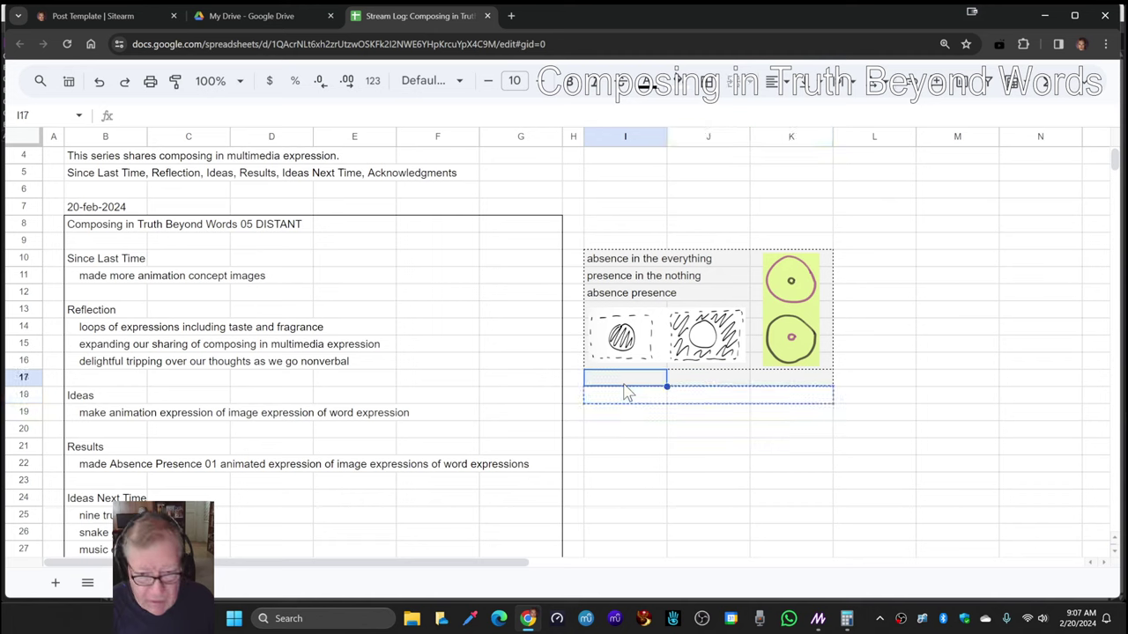
key("ctrl+v")
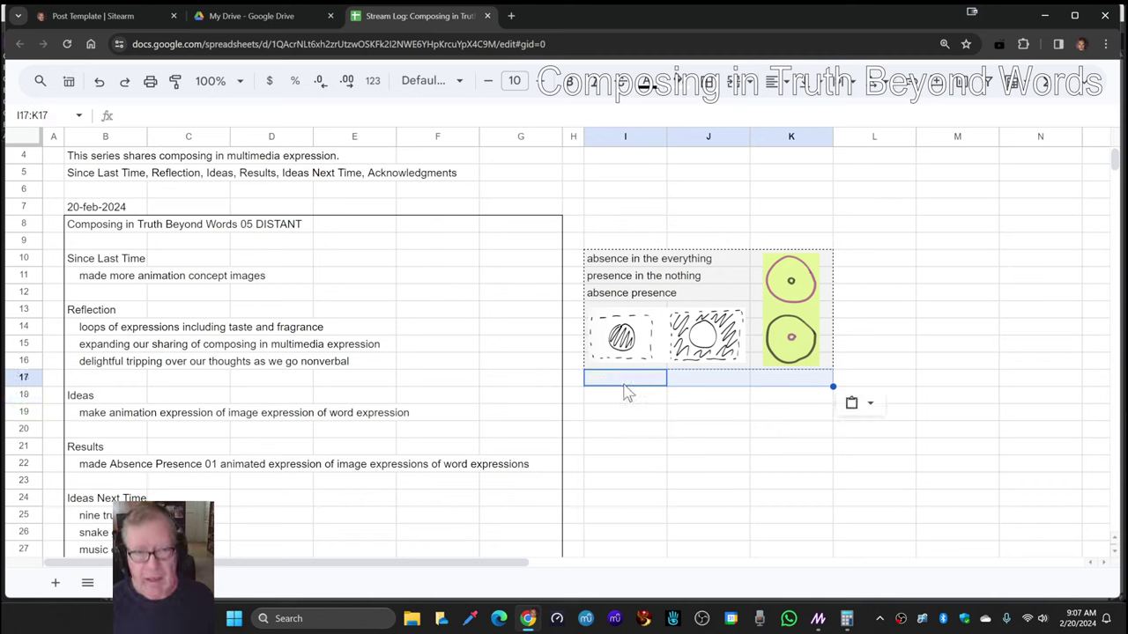
left_click(695, 449)
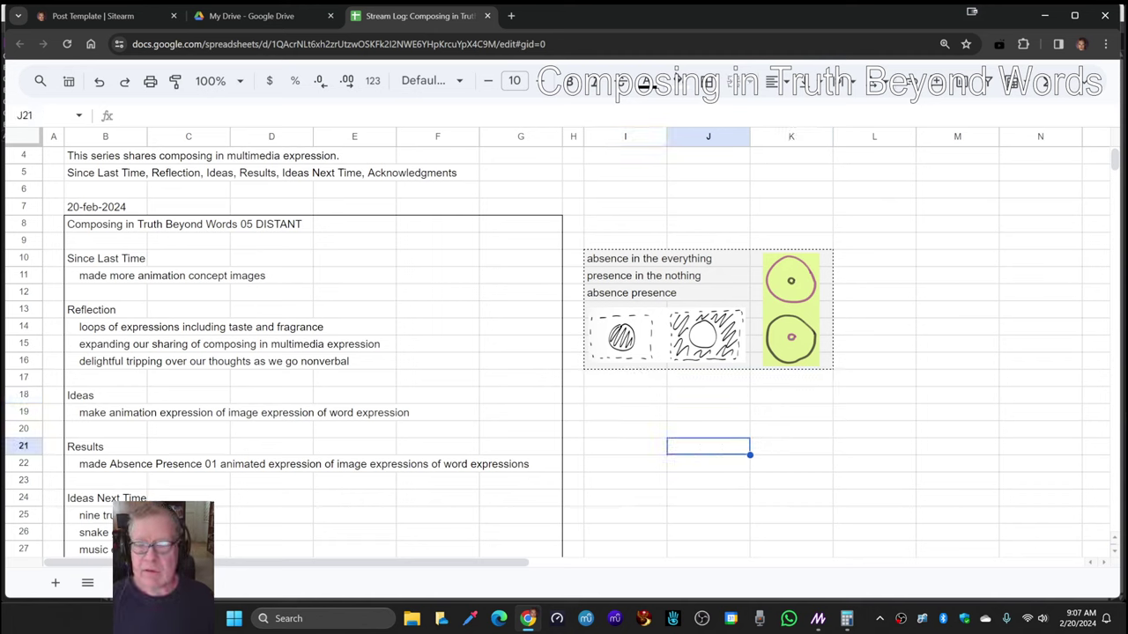